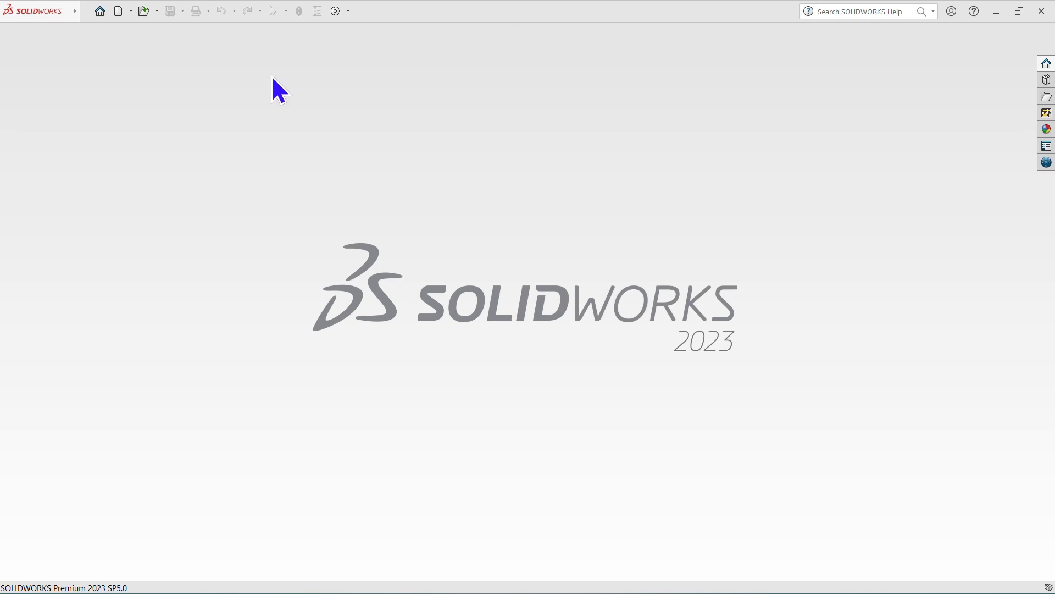
Create a new part document and start a sketch on the Front Plane.
click(118, 12)
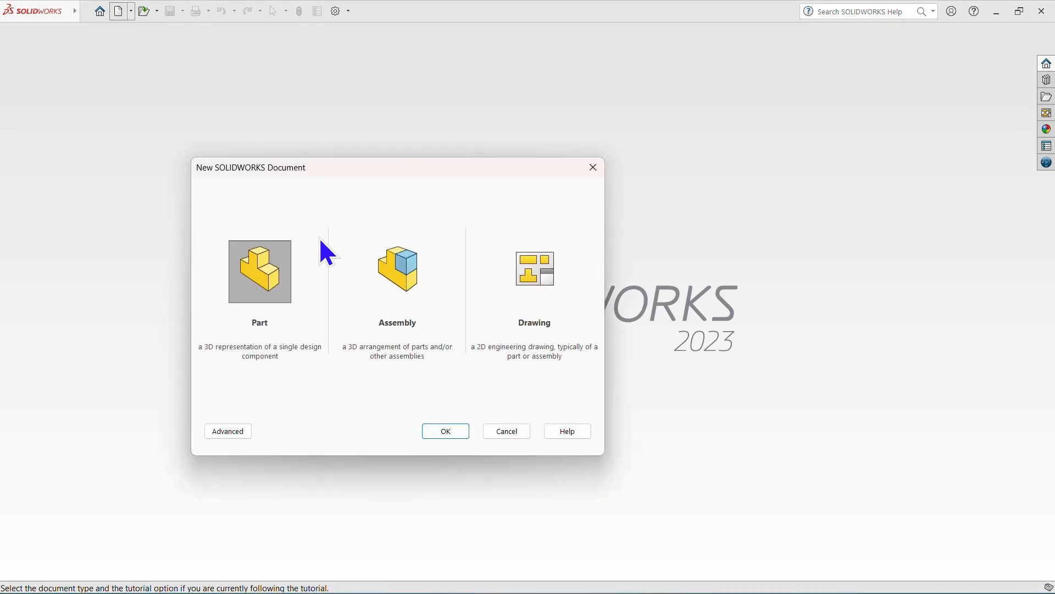
click(254, 279)
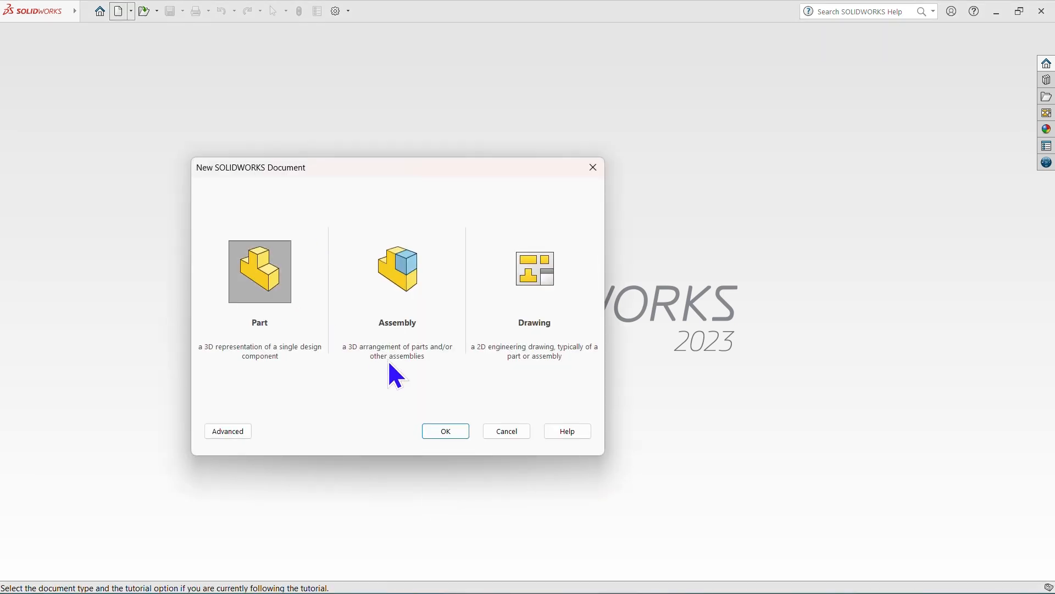
click(446, 430)
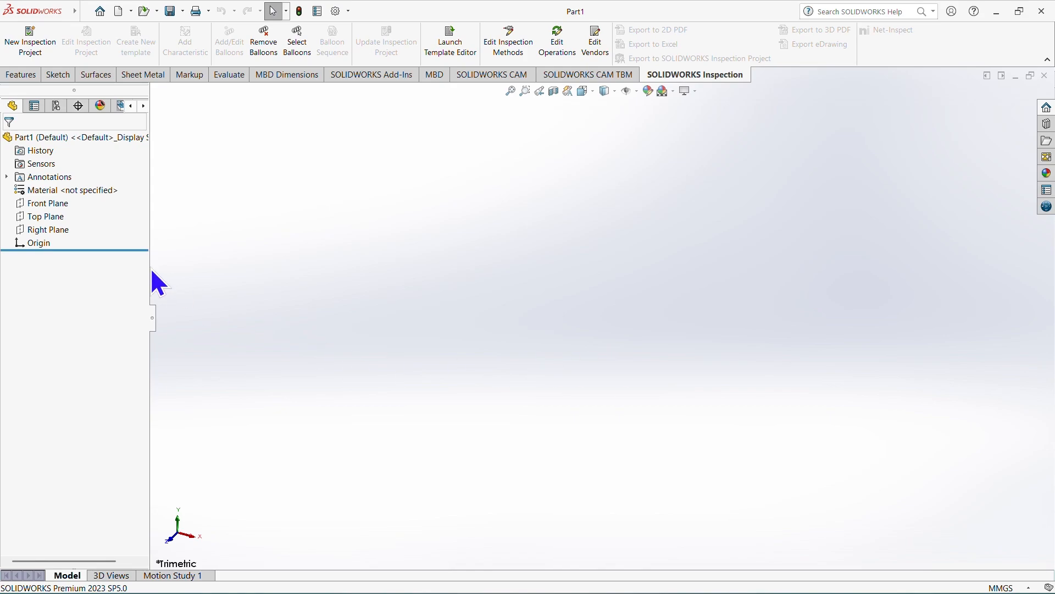
click(57, 204)
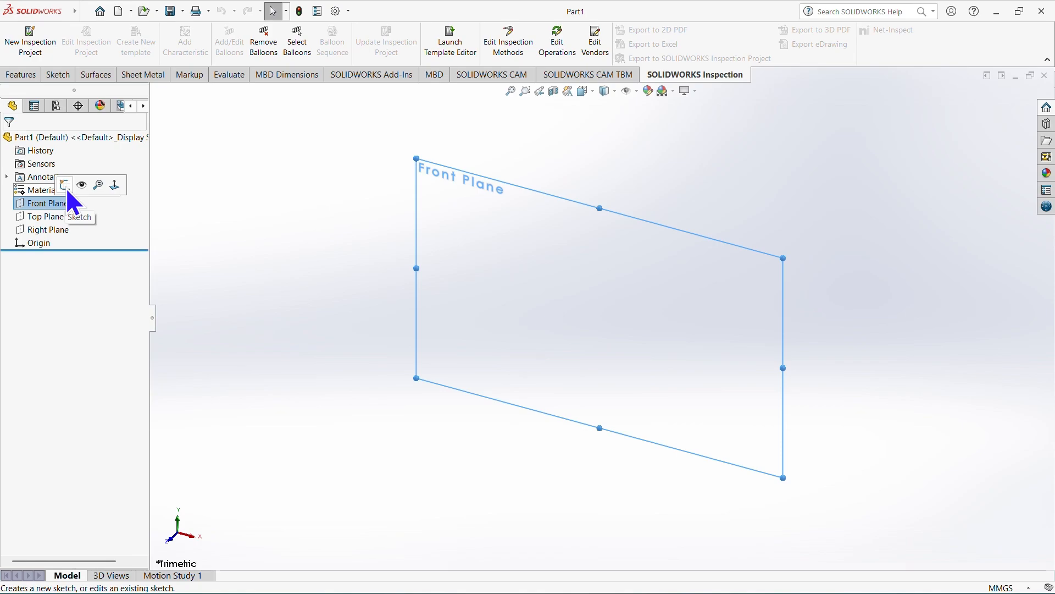
click(64, 186)
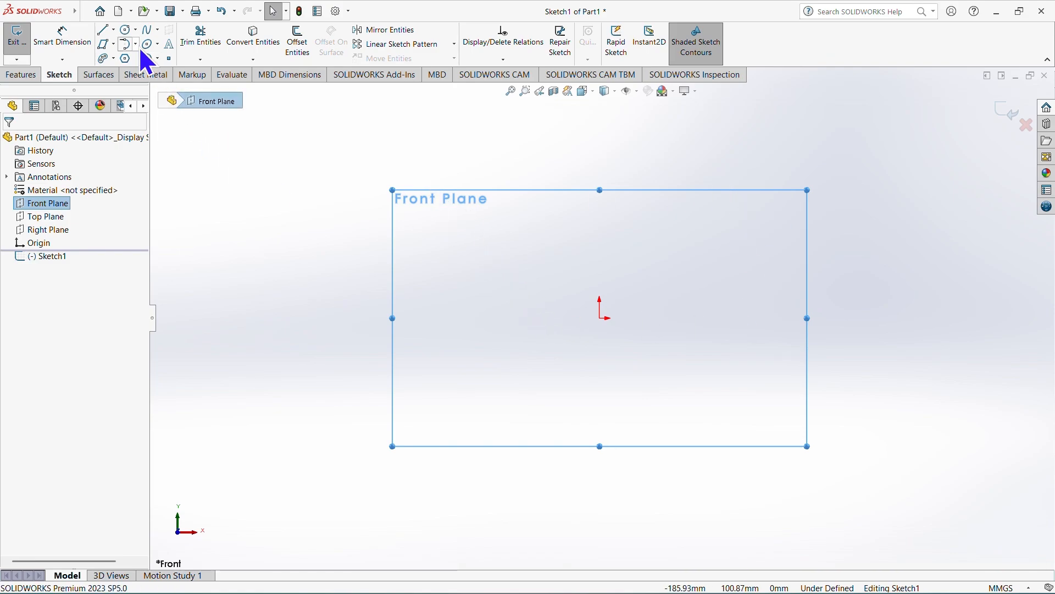
Draw two corner rectangles above the origin, about 60 × 29 mm on the right and about 54 × 25 mm on the left.
click(117, 46)
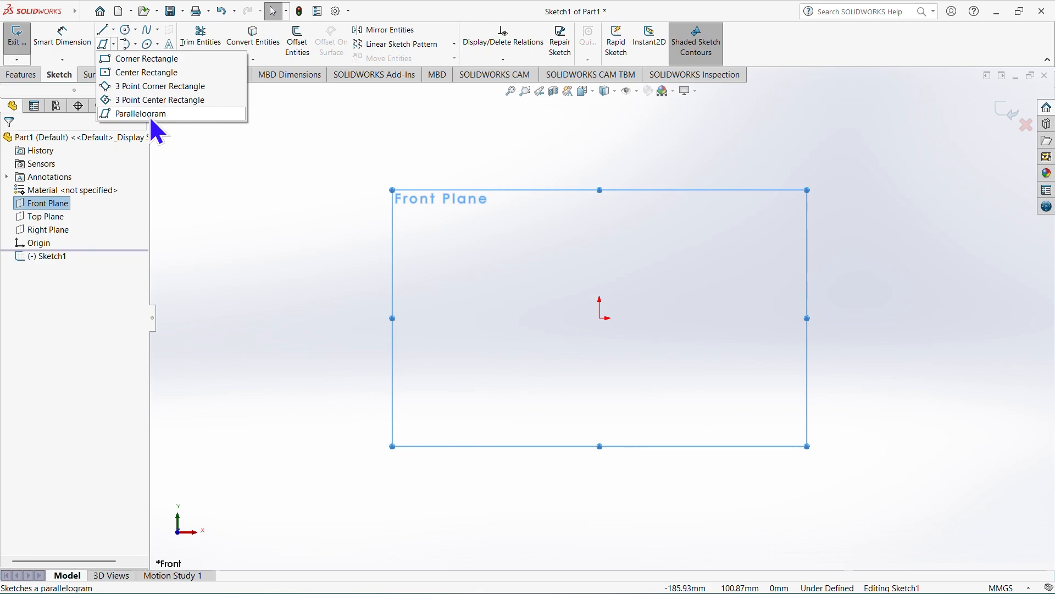
click(146, 64)
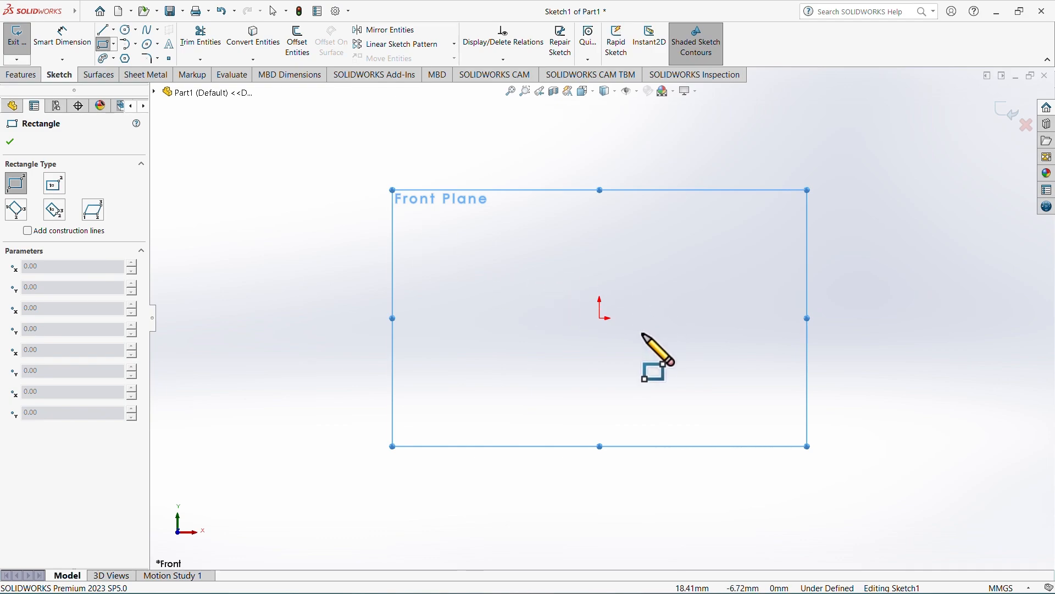
click(620, 261)
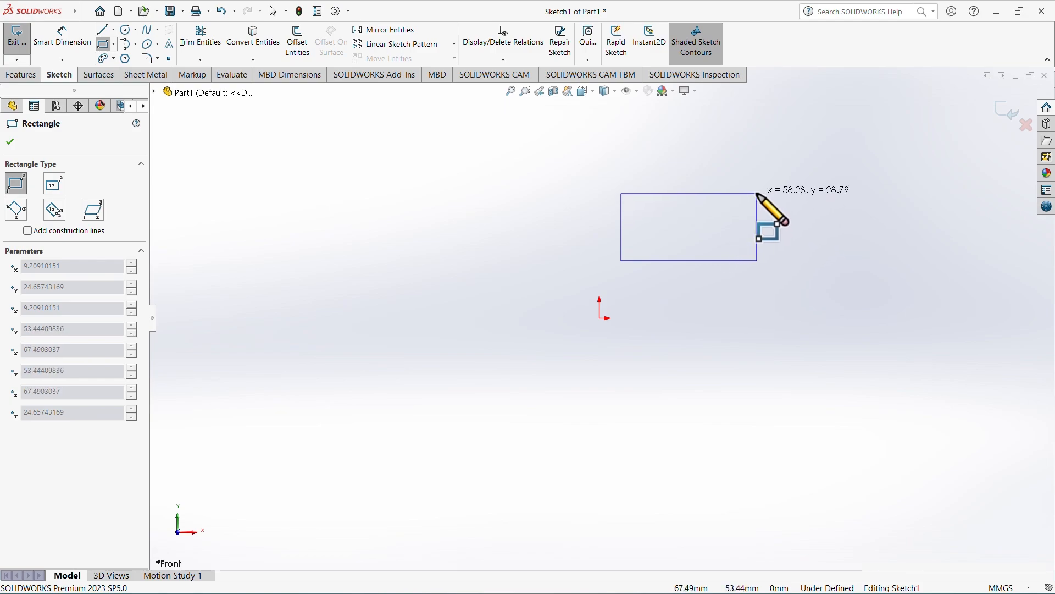
click(762, 194)
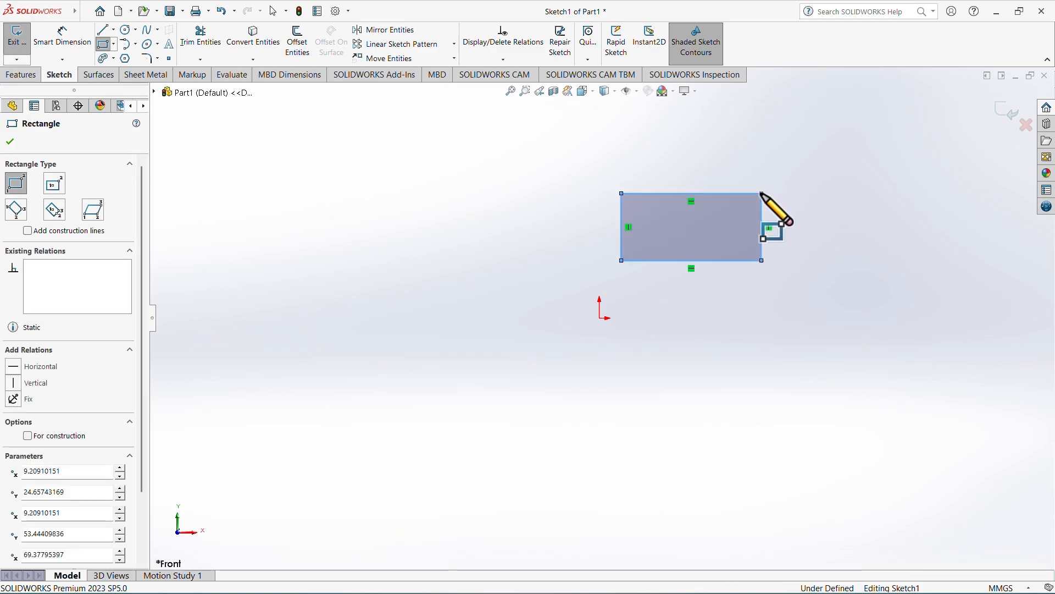
click(398, 212)
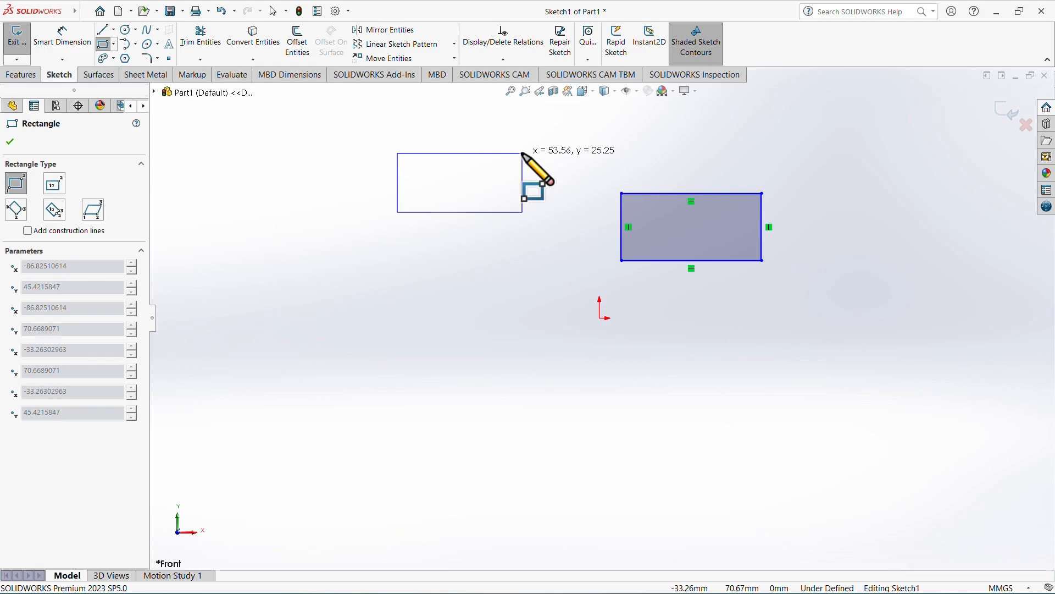
click(523, 153)
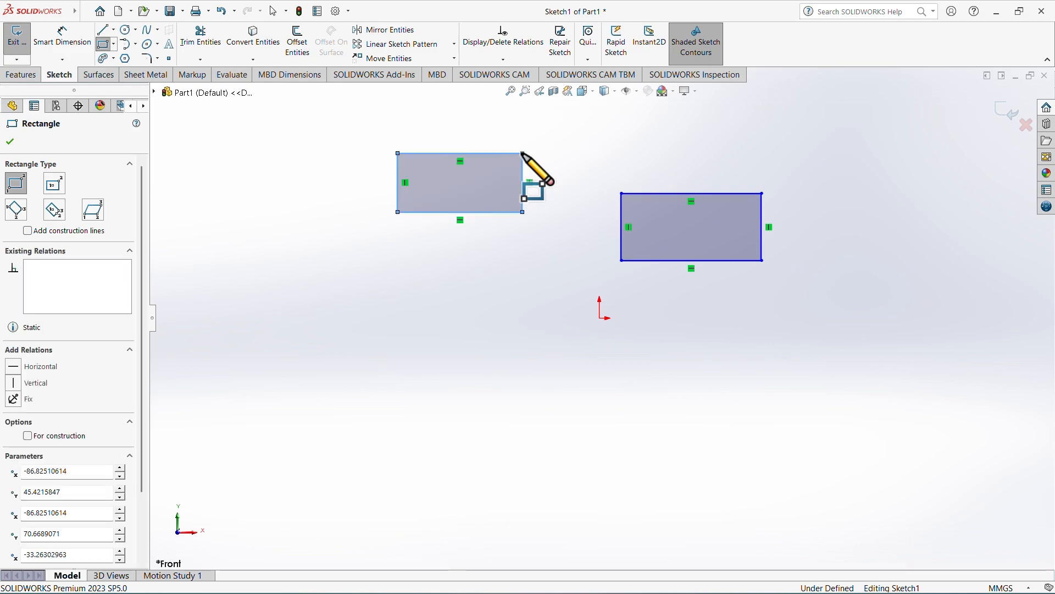
Draw three center rectangles: about 84 × 51 mm lower left, about 46 × 31 mm lower right, and about 33 × 27 mm centred on the origin.
click(114, 44)
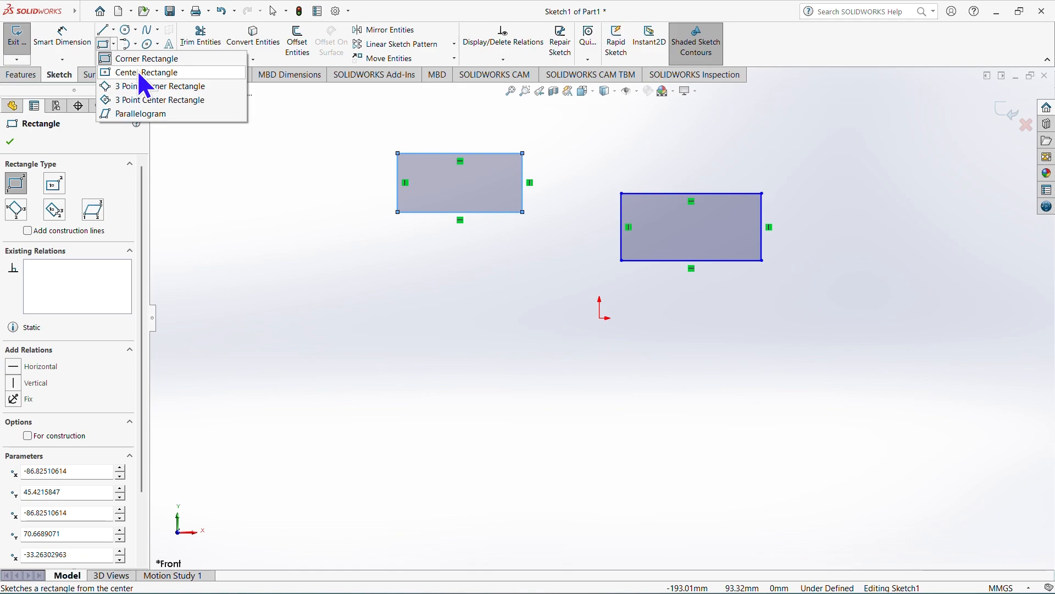
click(144, 82)
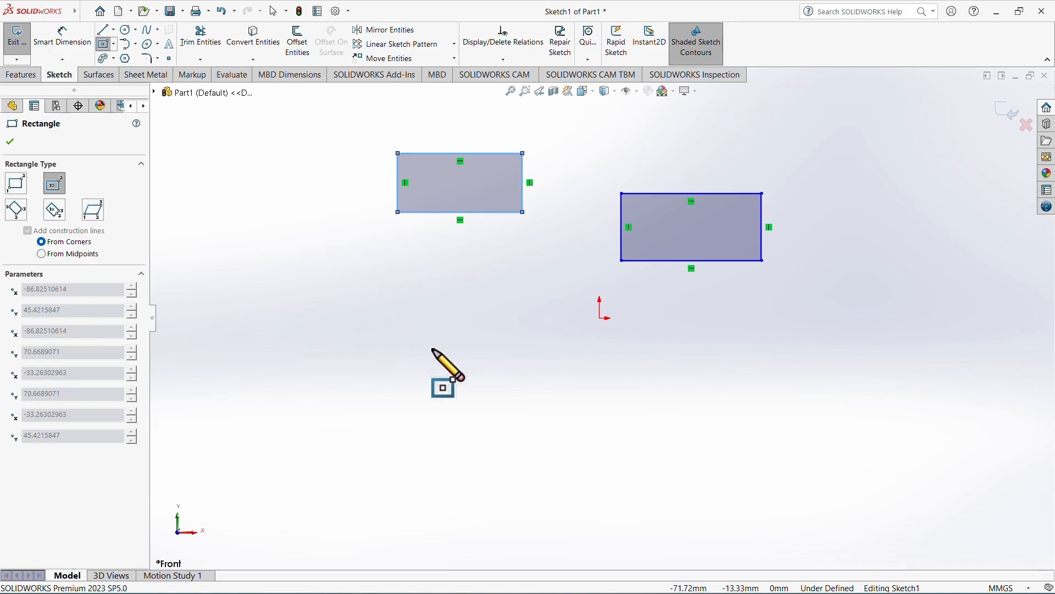
click(425, 378)
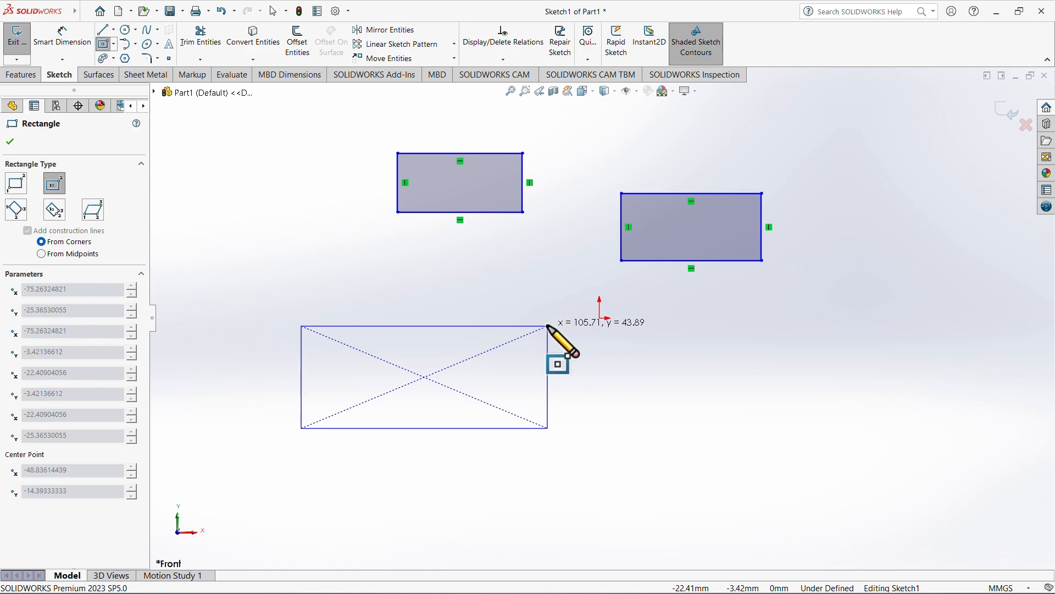
click(522, 318)
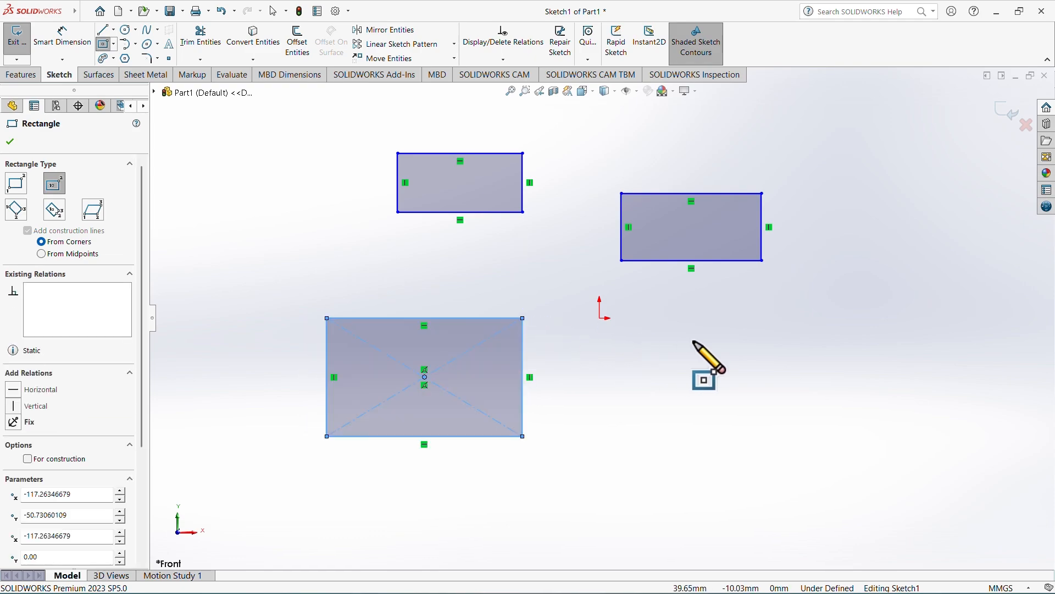
click(778, 361)
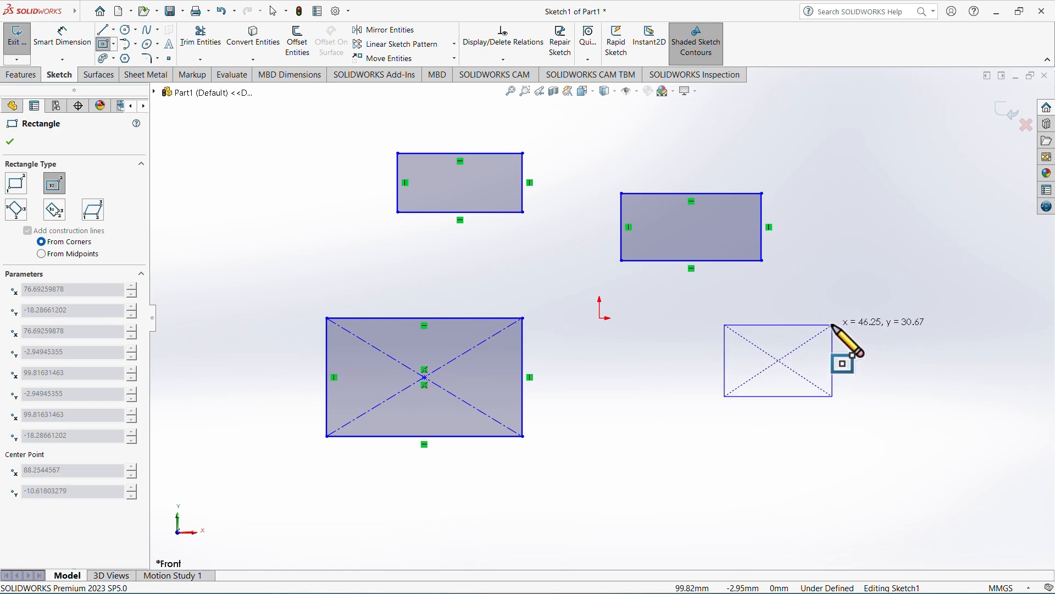
click(833, 325)
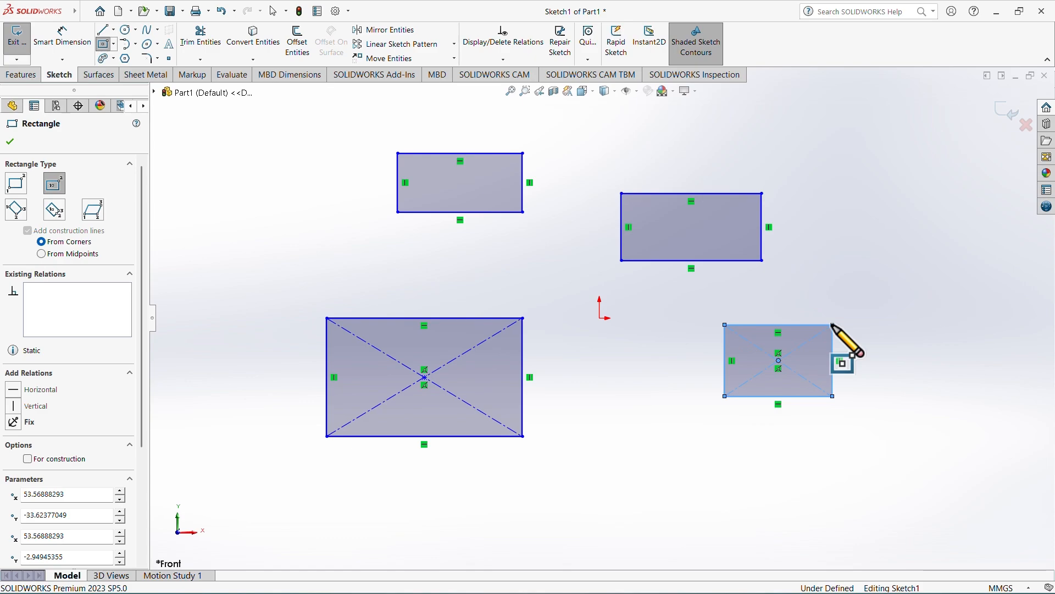
click(600, 318)
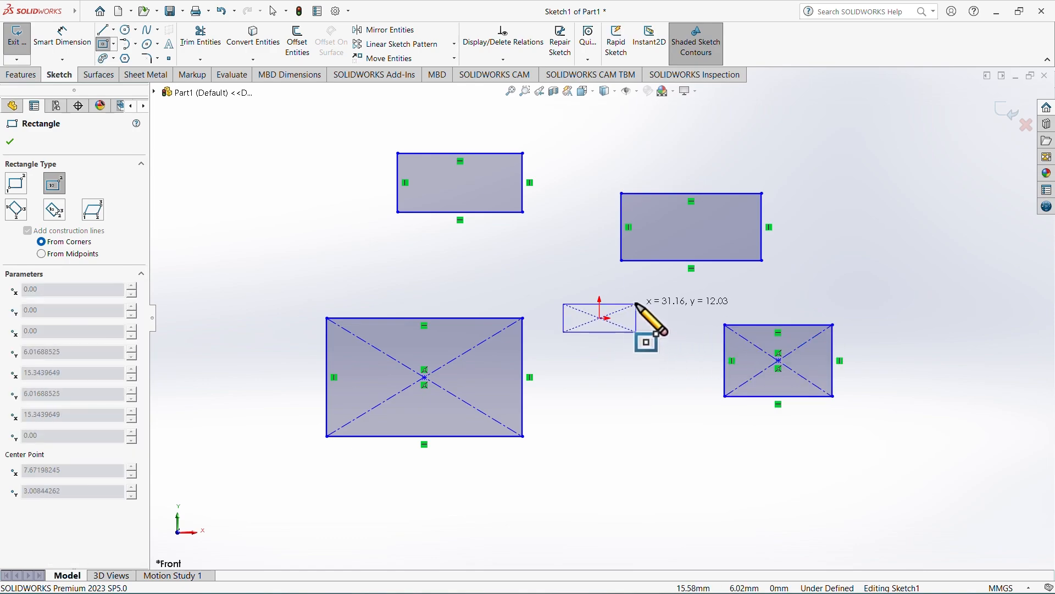
click(638, 287)
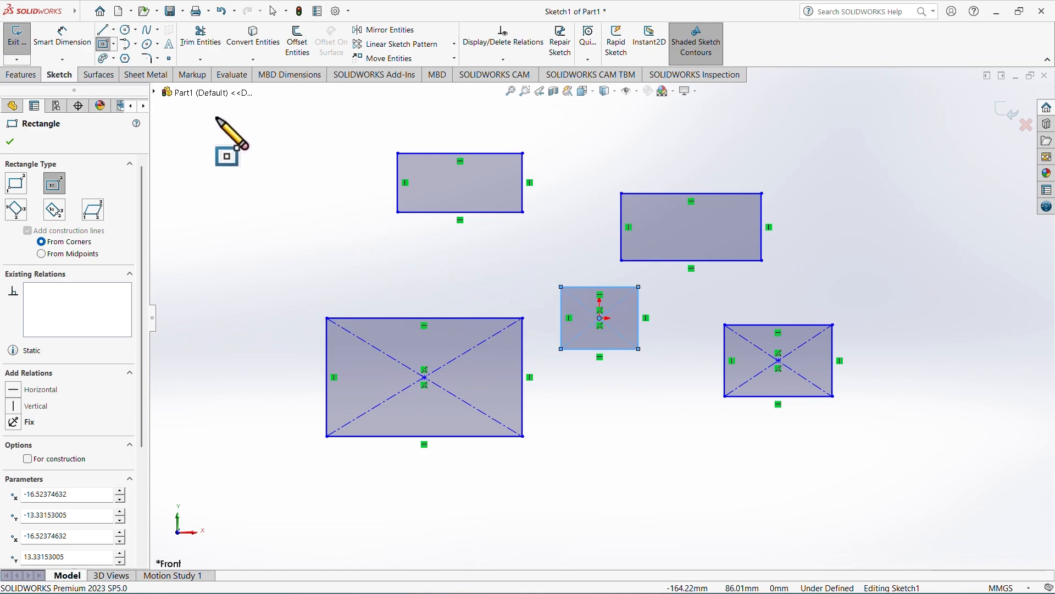
Draw a horizontal 3 Point Corner Rectangle about 97 × 44 mm in the empty area left of the existing rectangles.
scroll(309, 234, down, 1)
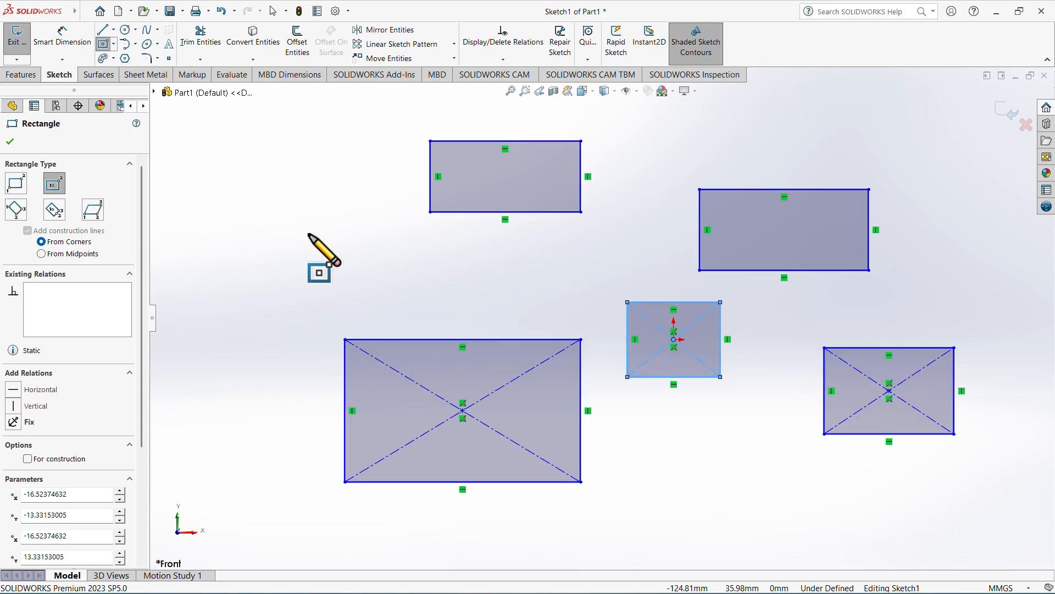
scroll(309, 235, up, 1)
scroll(308, 235, down, 1)
scroll(309, 235, up, 3)
mouse_move(311, 235)
ctrl+middle_down()
mouse_move(422, 271)
mouse_move(556, 242)
ctrl+middle_up()
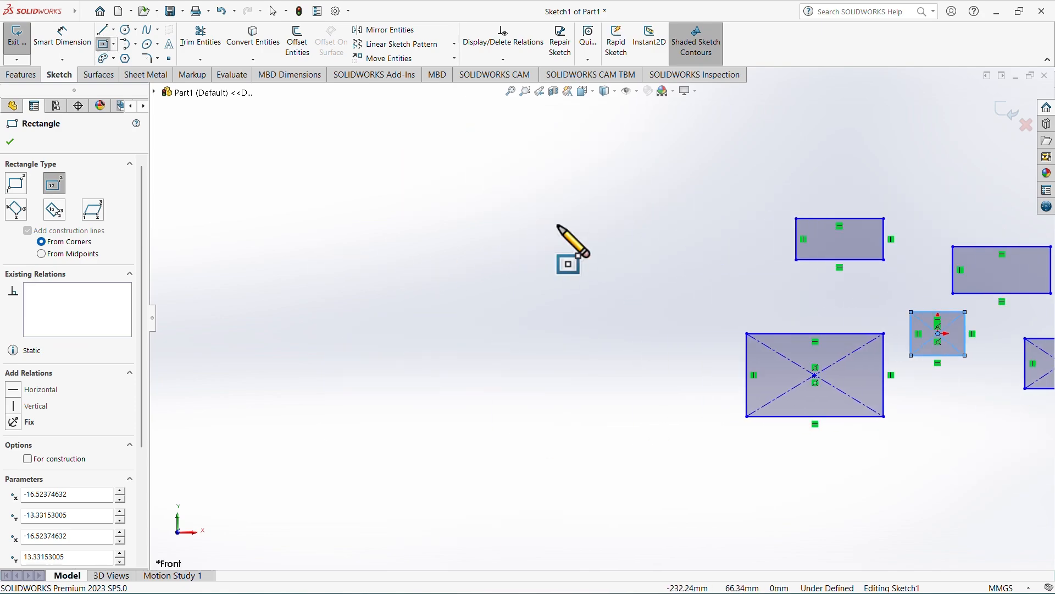
click(114, 44)
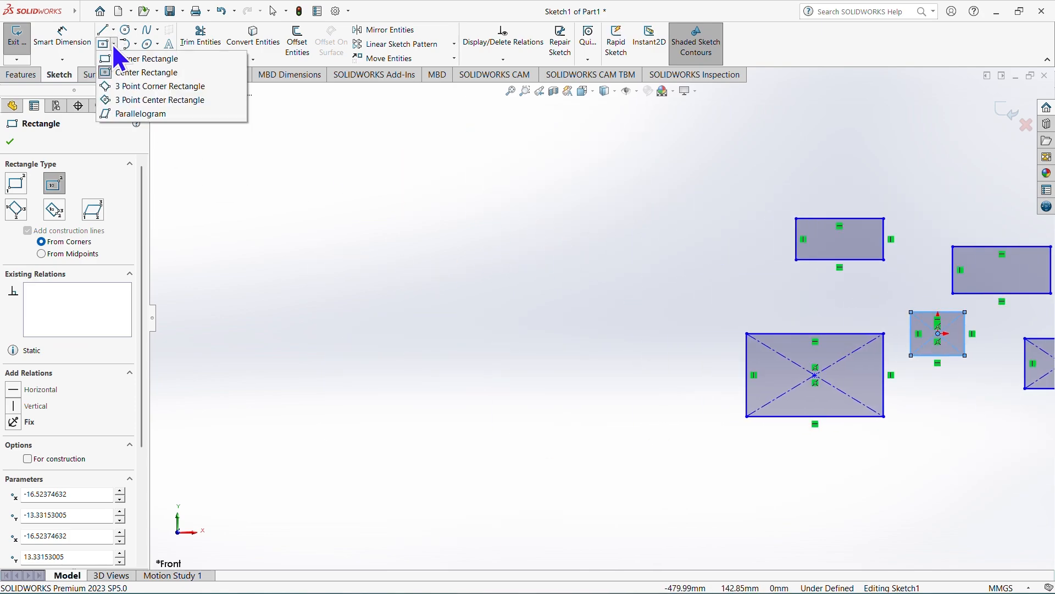
click(129, 86)
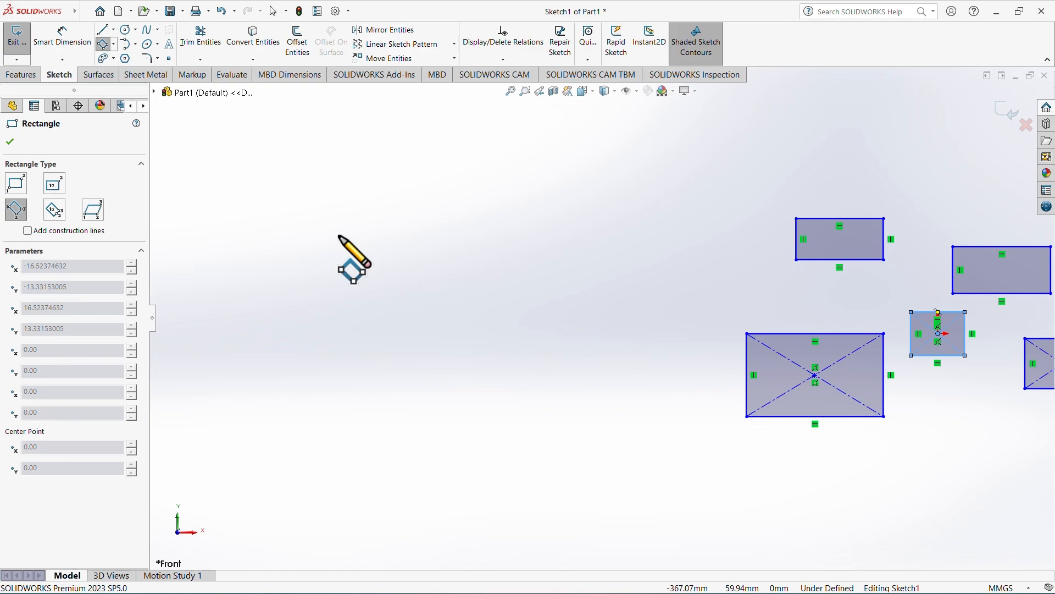
click(331, 275)
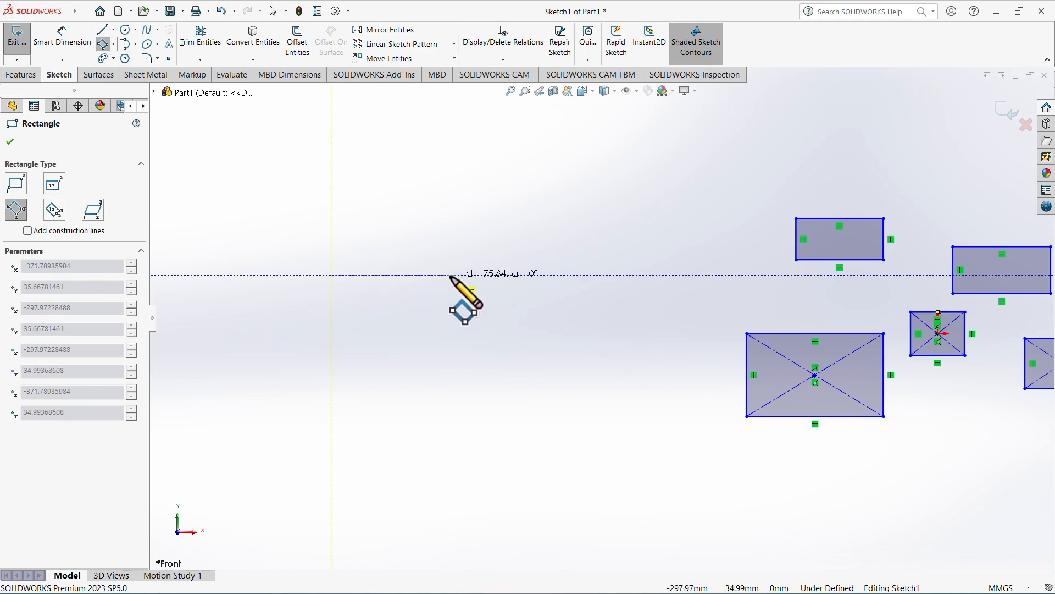
click(490, 275)
click(491, 204)
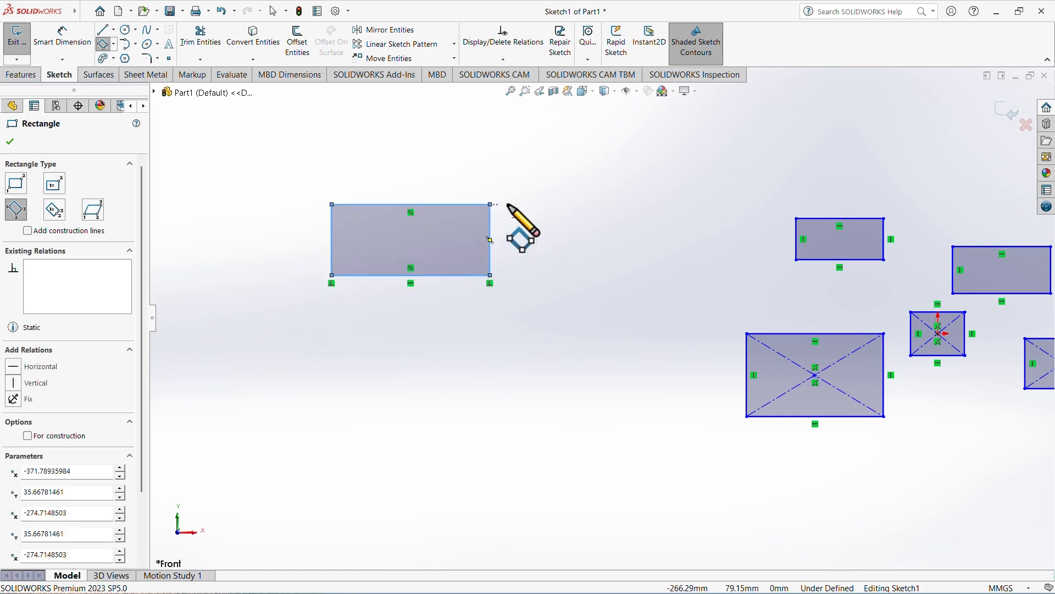
Add two more 3 Point Corner Rectangles: a horizontal one about 87 mm long and one inclined at about 44°, about 82 × 29 mm.
click(560, 184)
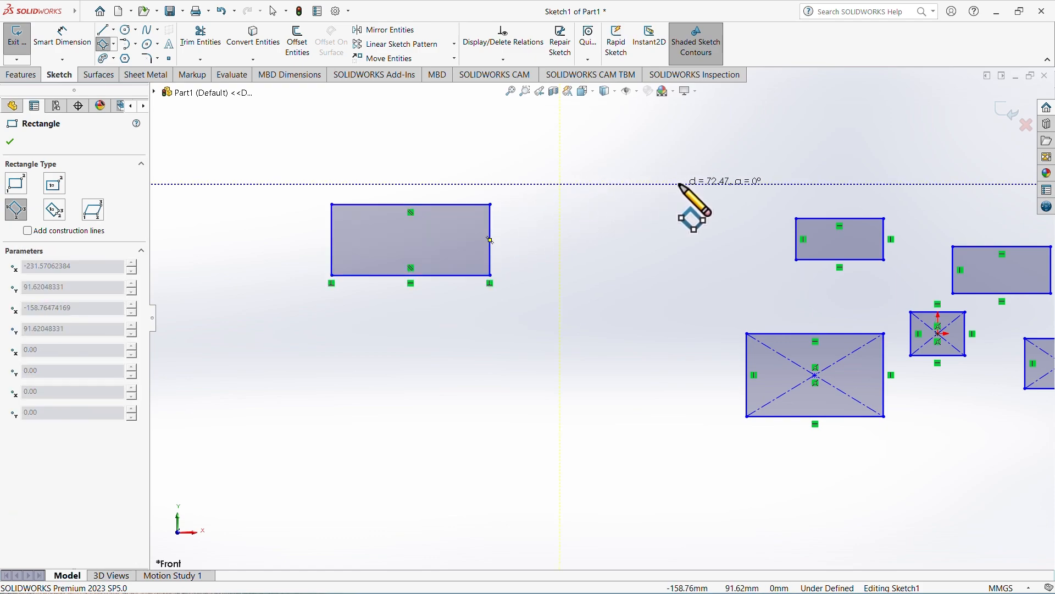
click(702, 185)
click(703, 142)
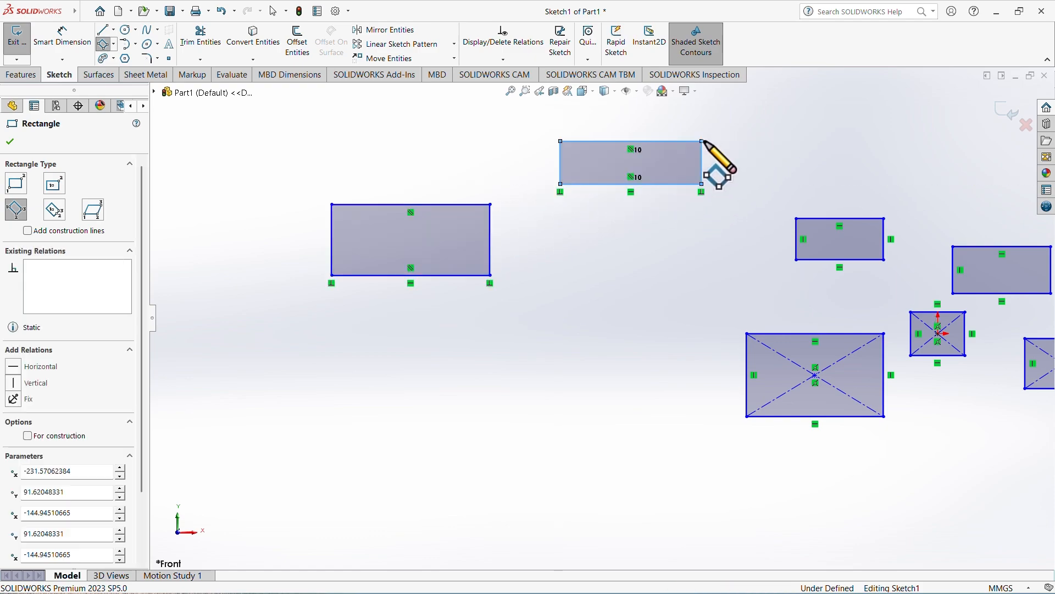
click(551, 394)
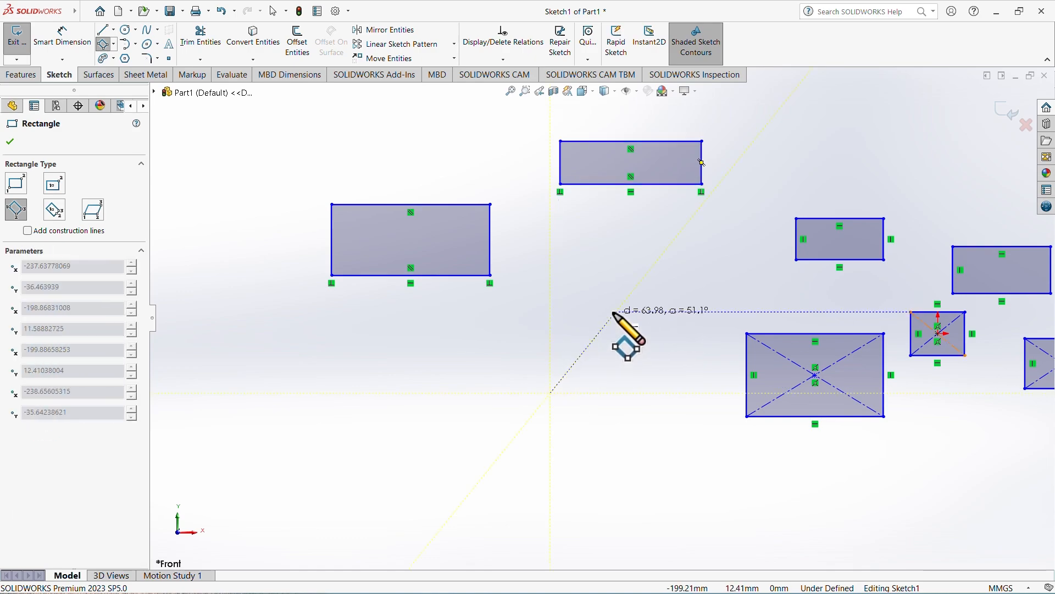
click(645, 301)
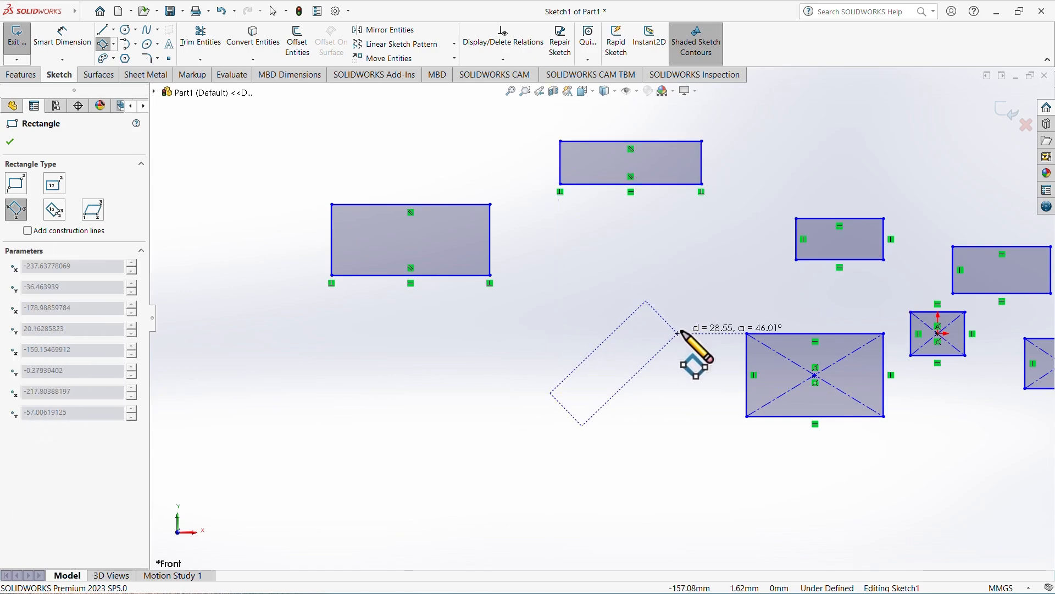
click(678, 333)
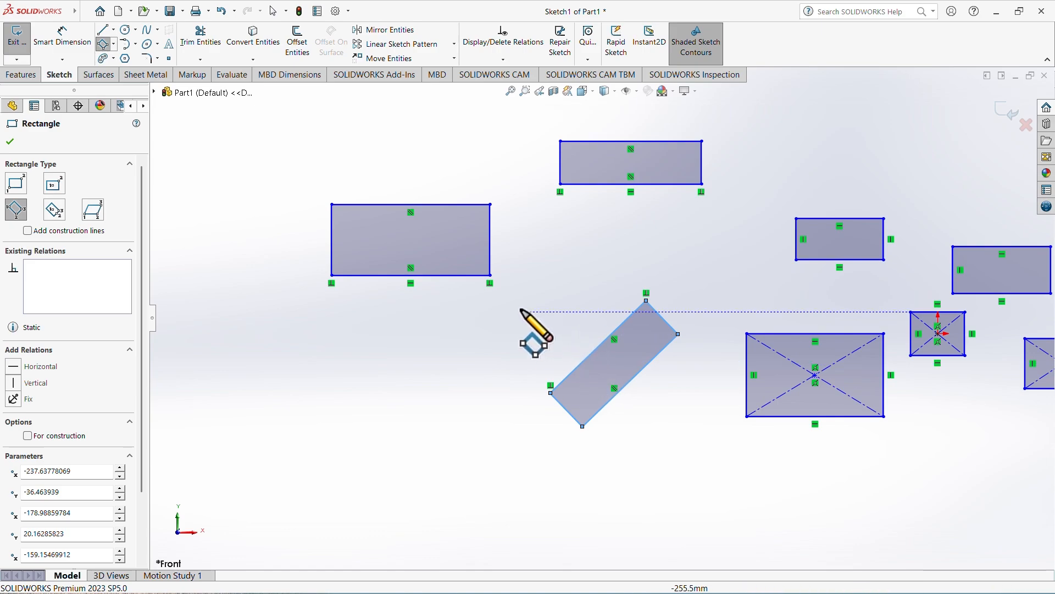
Draw a slightly tilted 3 Point Center Rectangle about 198 mm long in the empty area left of the other rectangles.
ctrl+middle_drag(521, 312, 1054, 334)
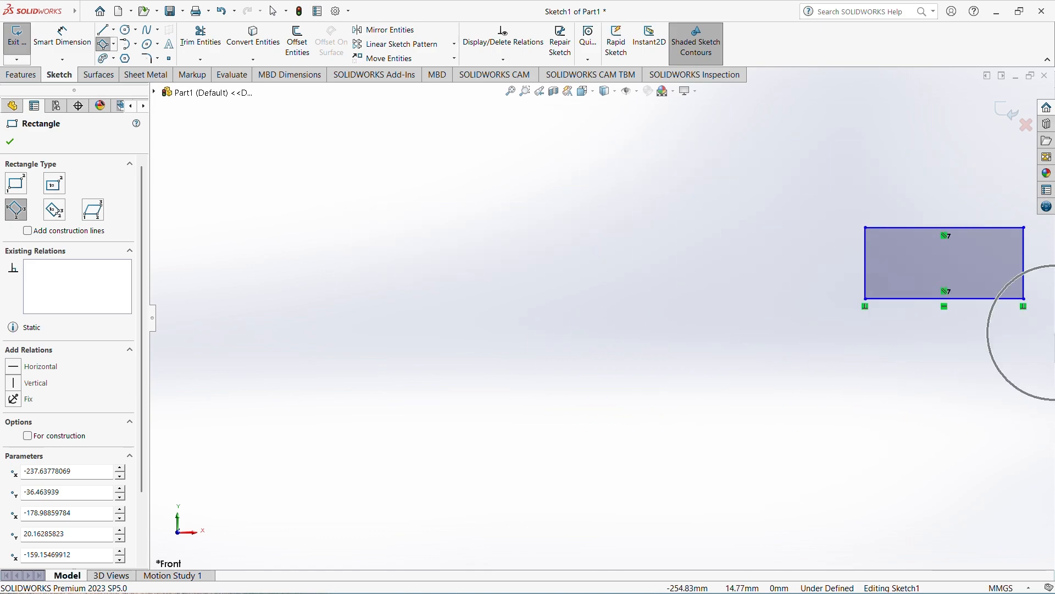
click(114, 44)
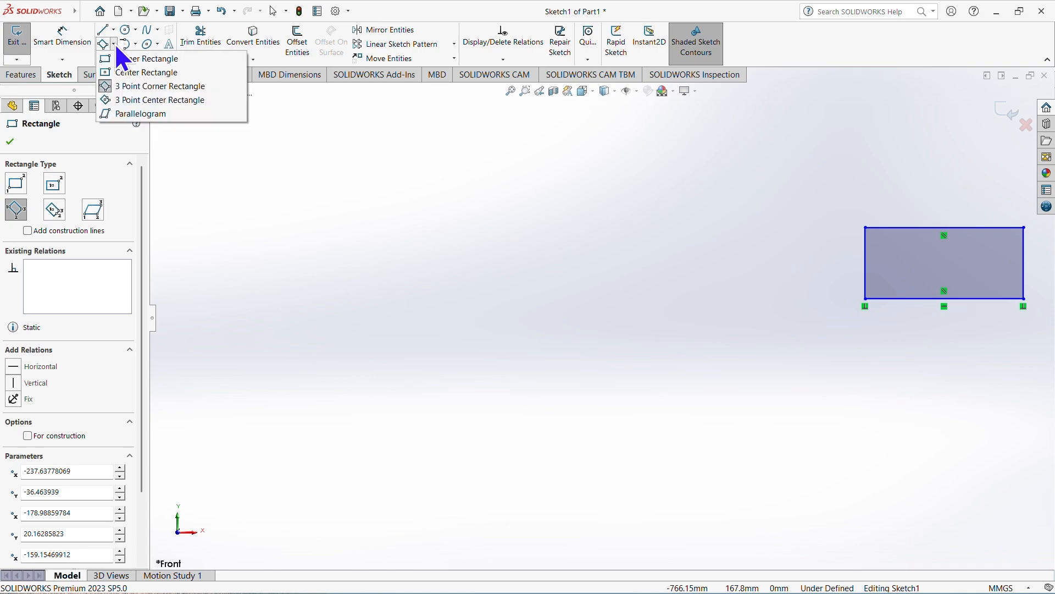
click(159, 100)
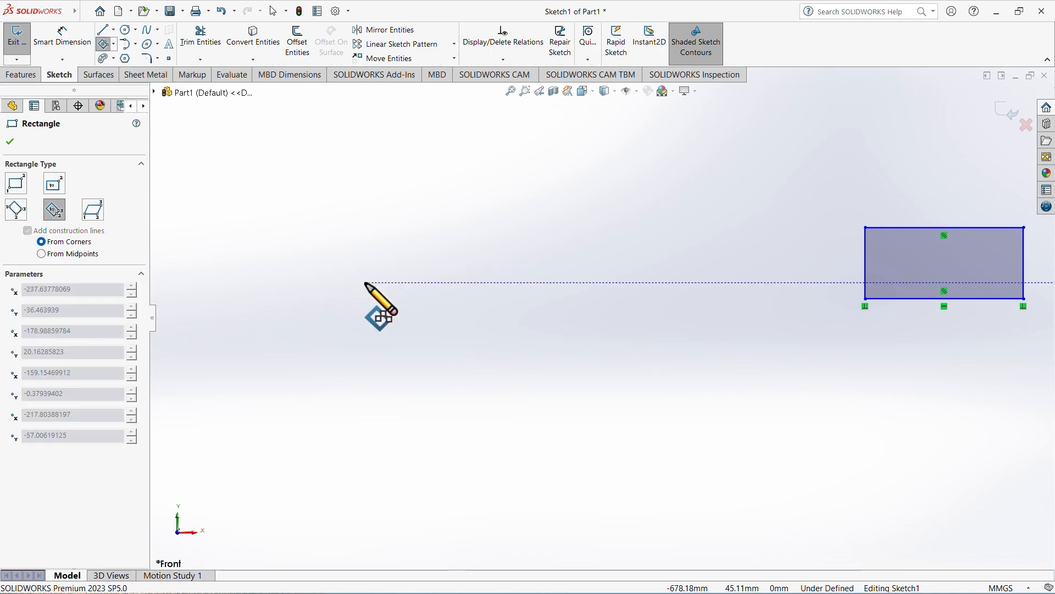
click(407, 283)
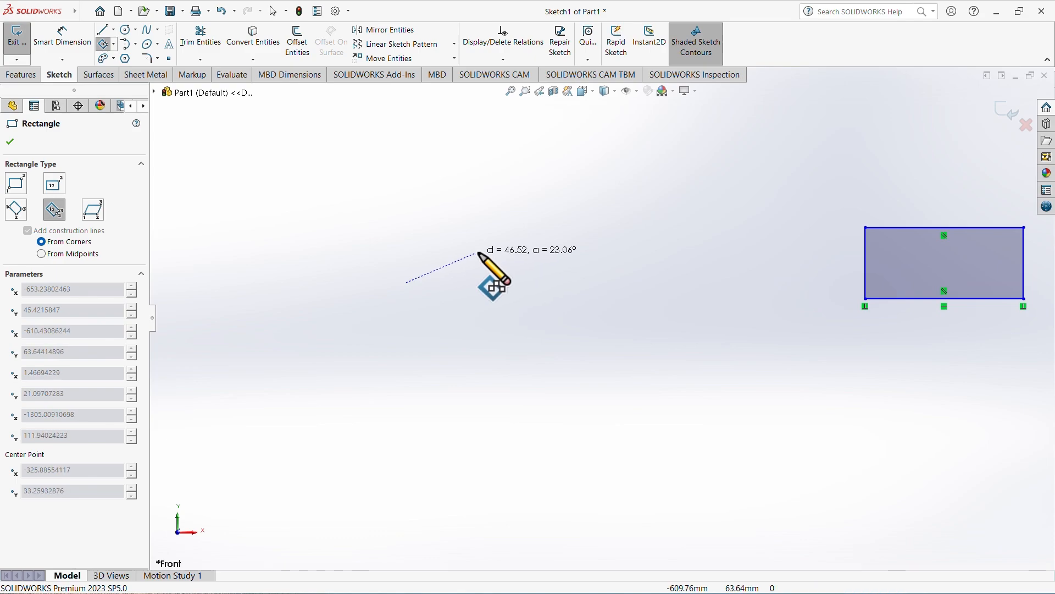
click(568, 281)
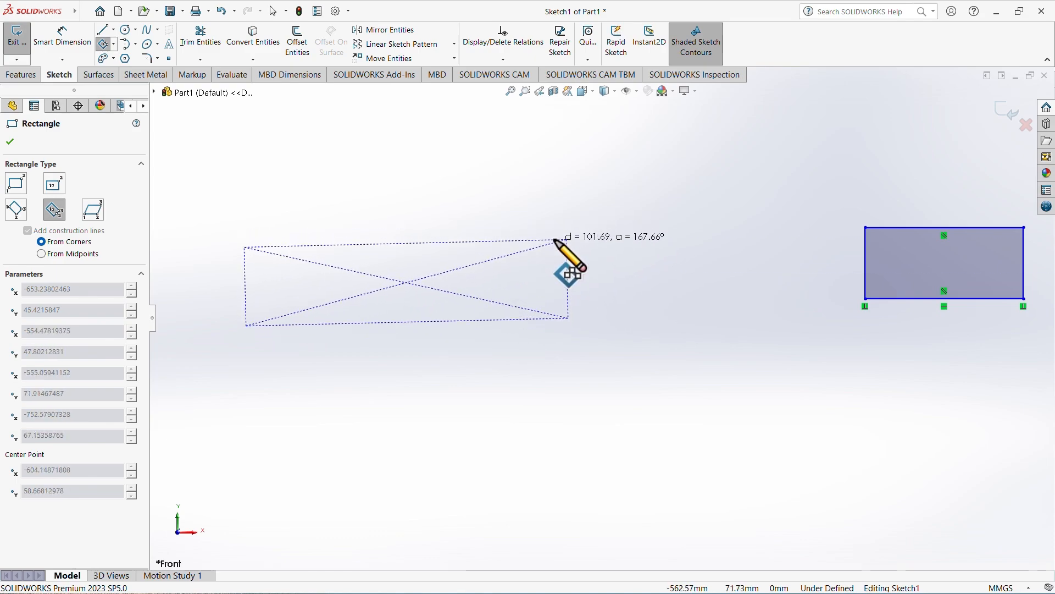
click(566, 214)
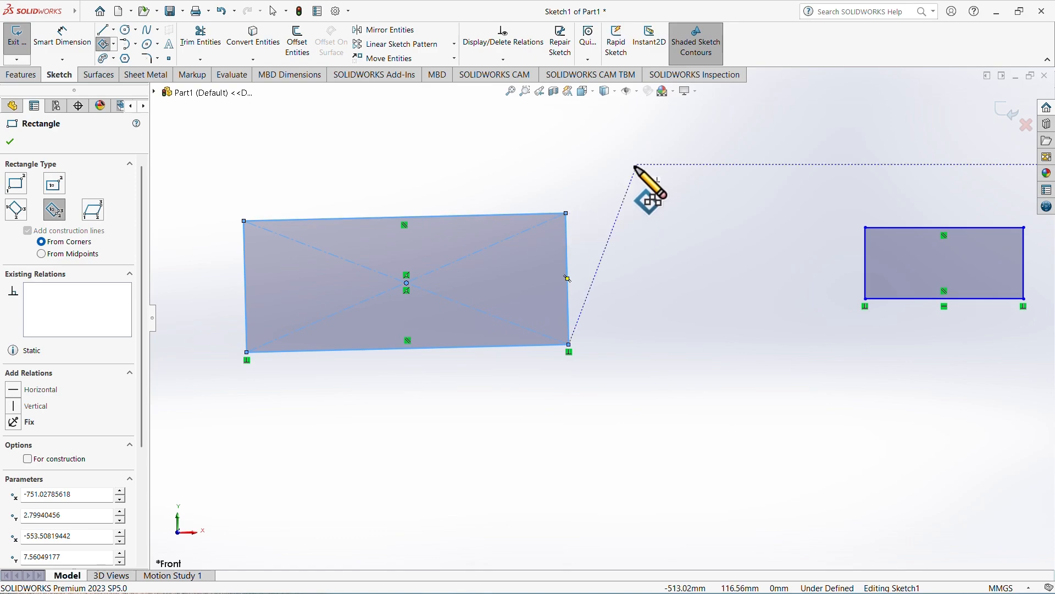
Complete a second, horizontal 3 Point Center Rectangle about 181 × 40 mm above and to the right of the tilted one.
click(786, 164)
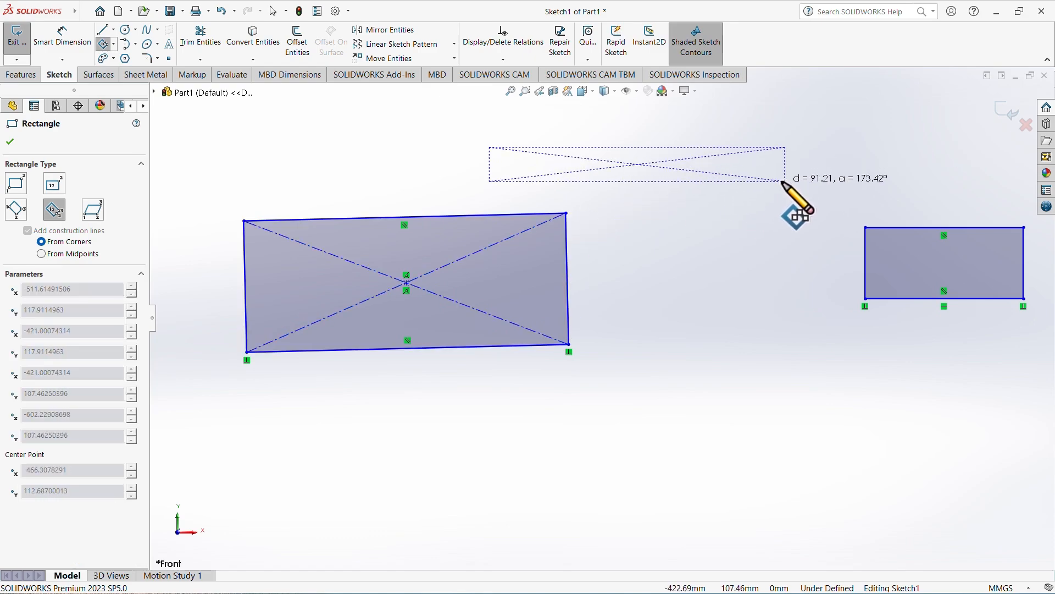
click(713, 196)
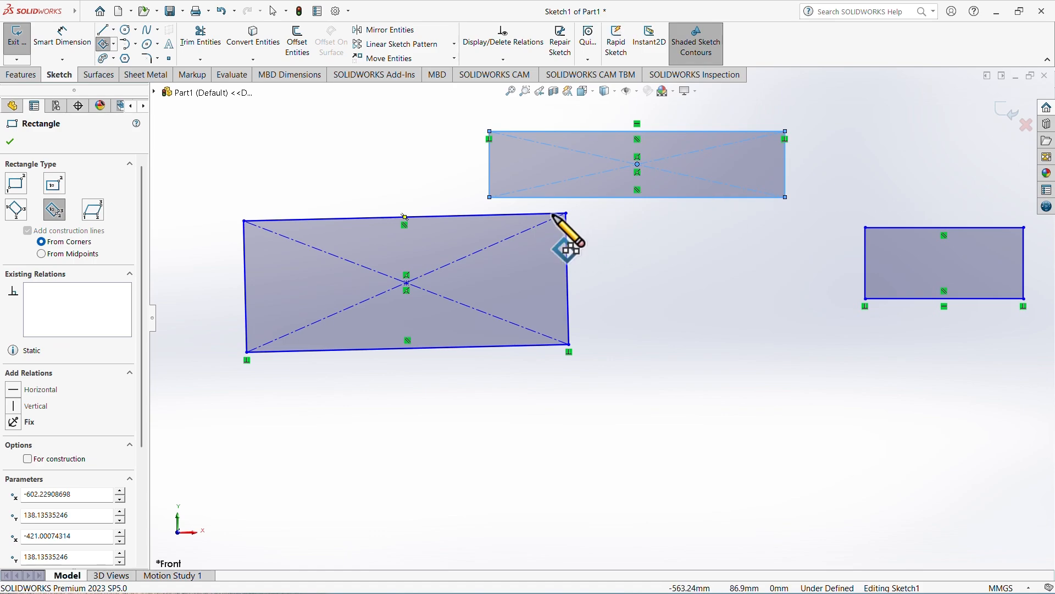
Draw a parallelogram in the empty area left of the rectangles, with a horizontal base about 87 mm and sides about 51 mm at about 42°.
mouse_move(584, 242)
ctrl+middle_down()
mouse_move(850, 240)
mouse_move(943, 224)
ctrl+middle_up()
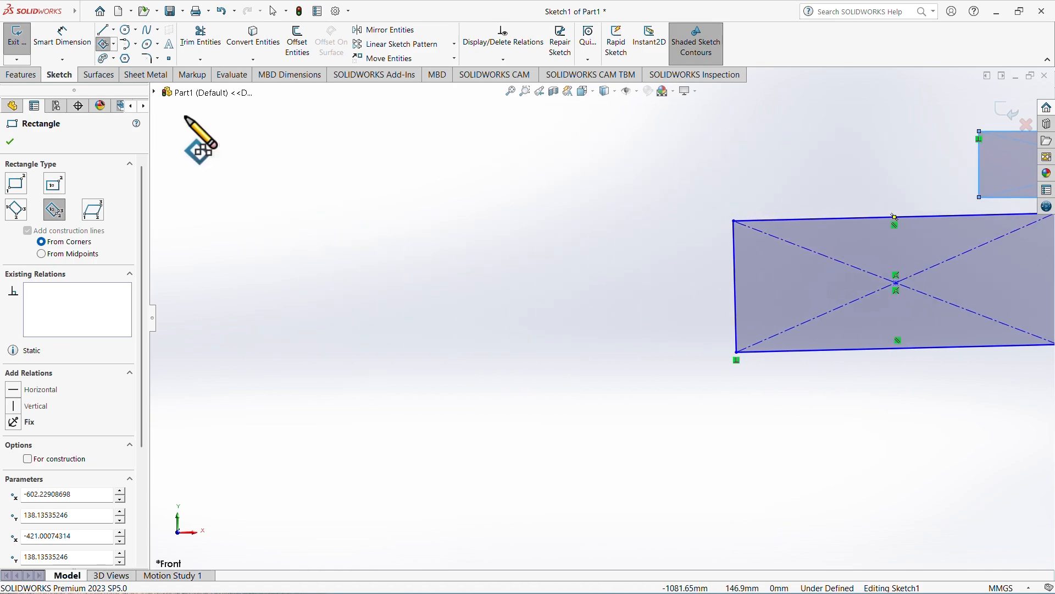
click(135, 44)
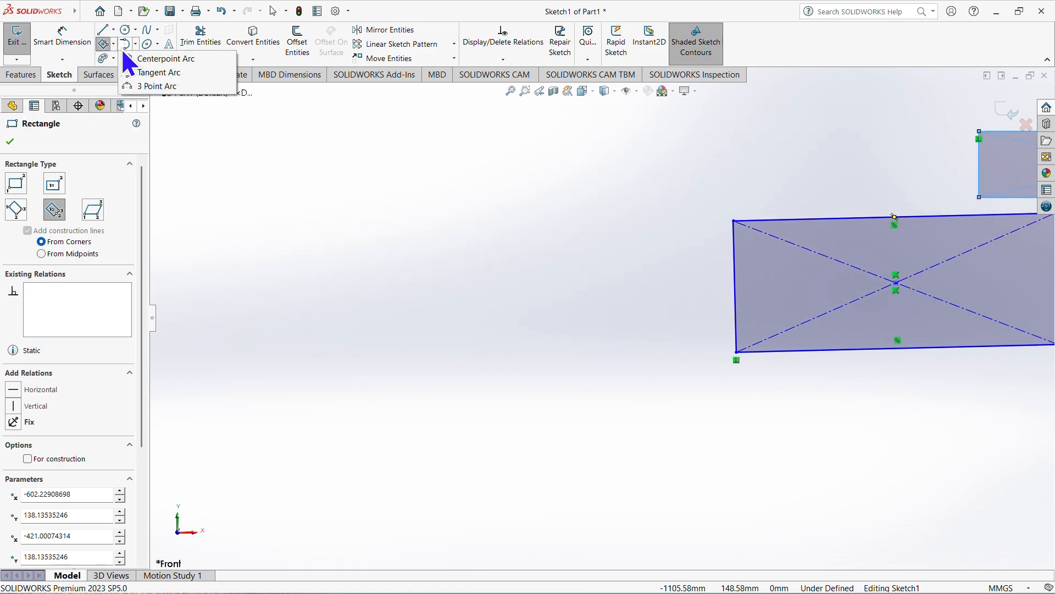
click(113, 43)
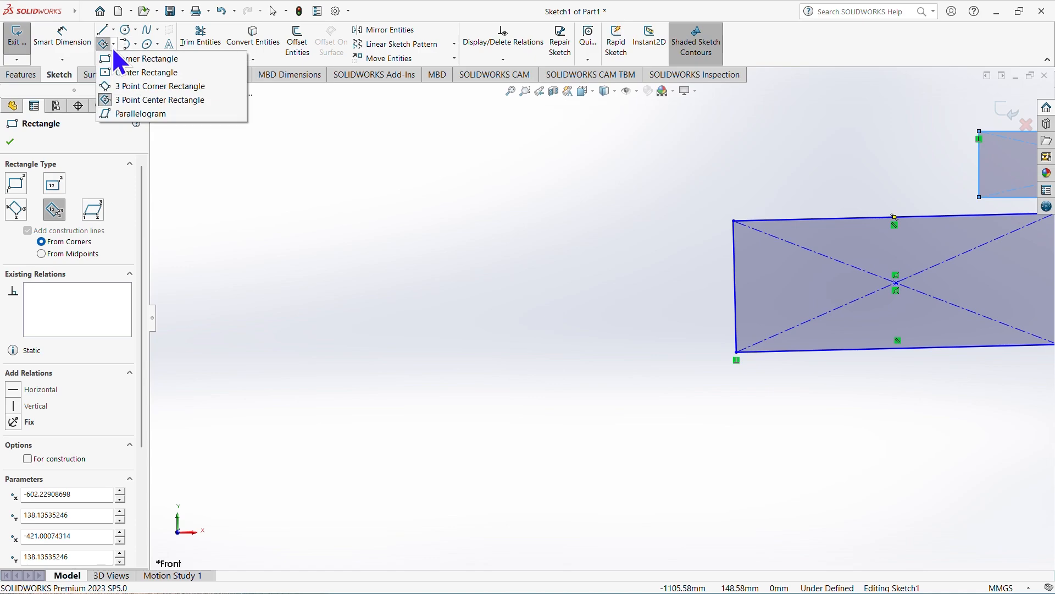
click(122, 112)
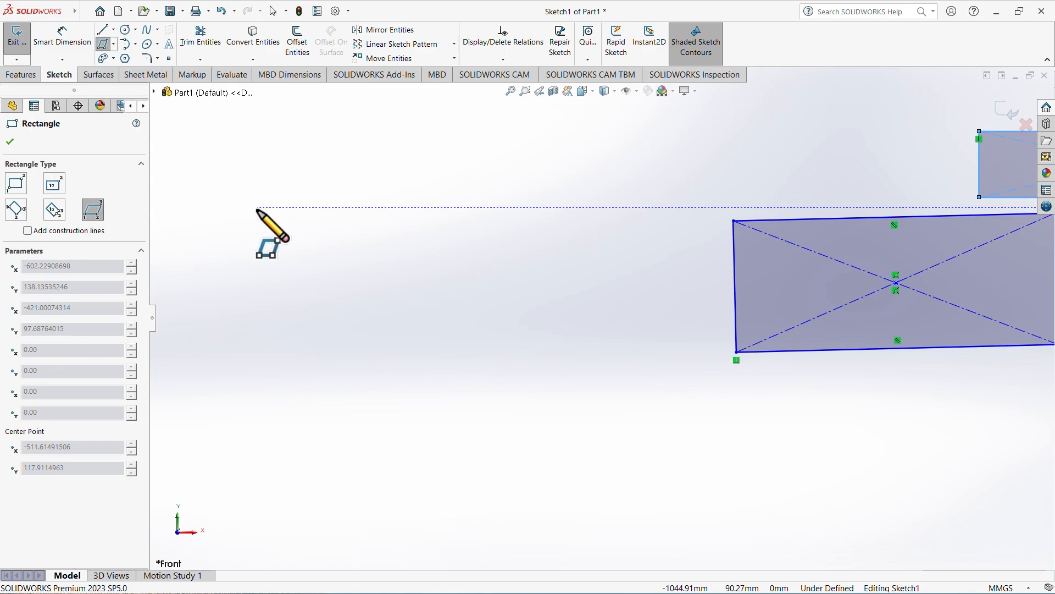
click(270, 249)
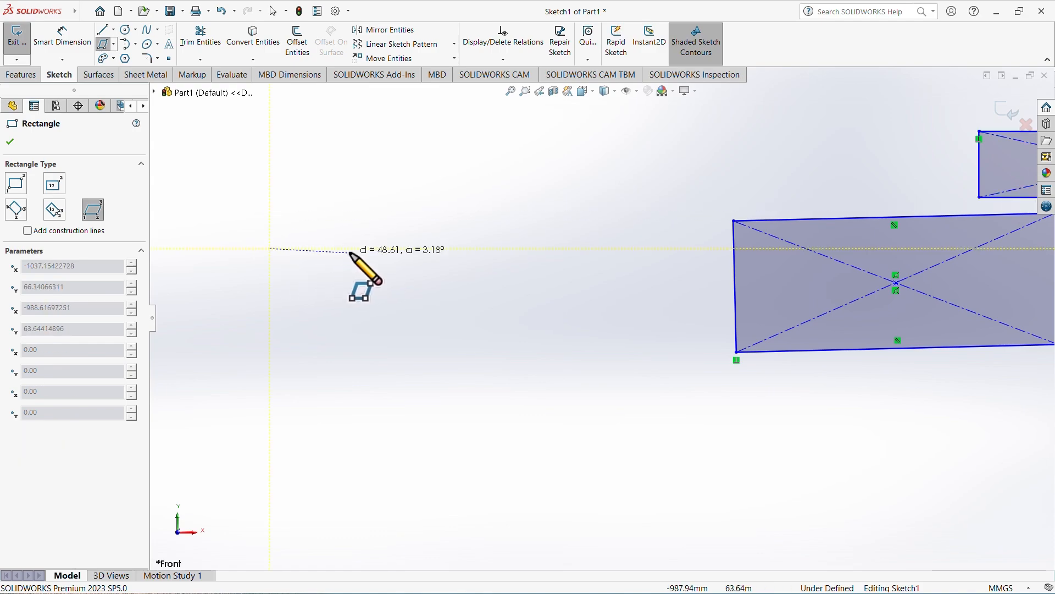
click(412, 249)
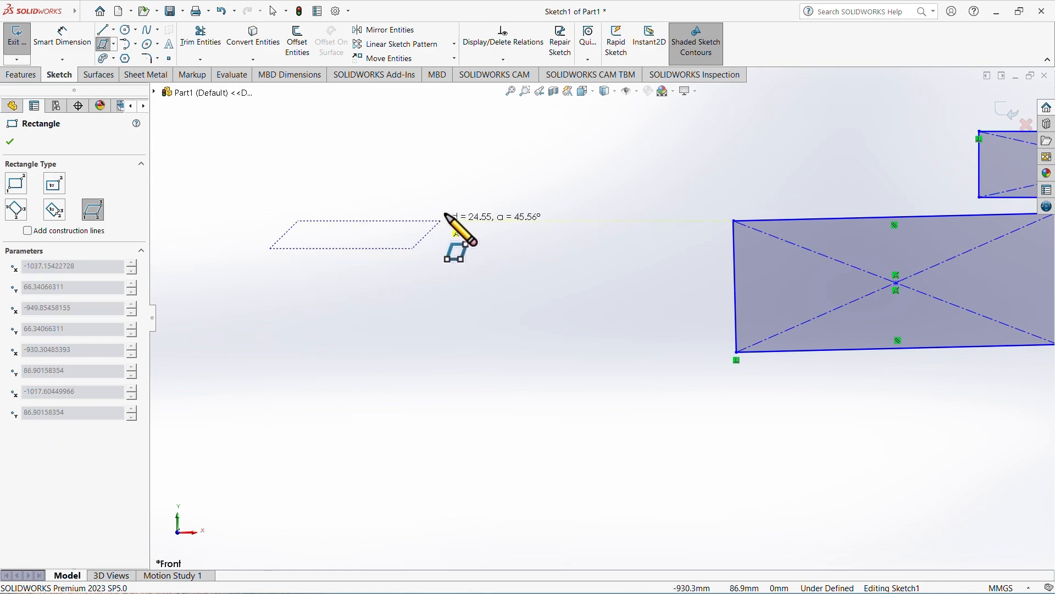
click(474, 193)
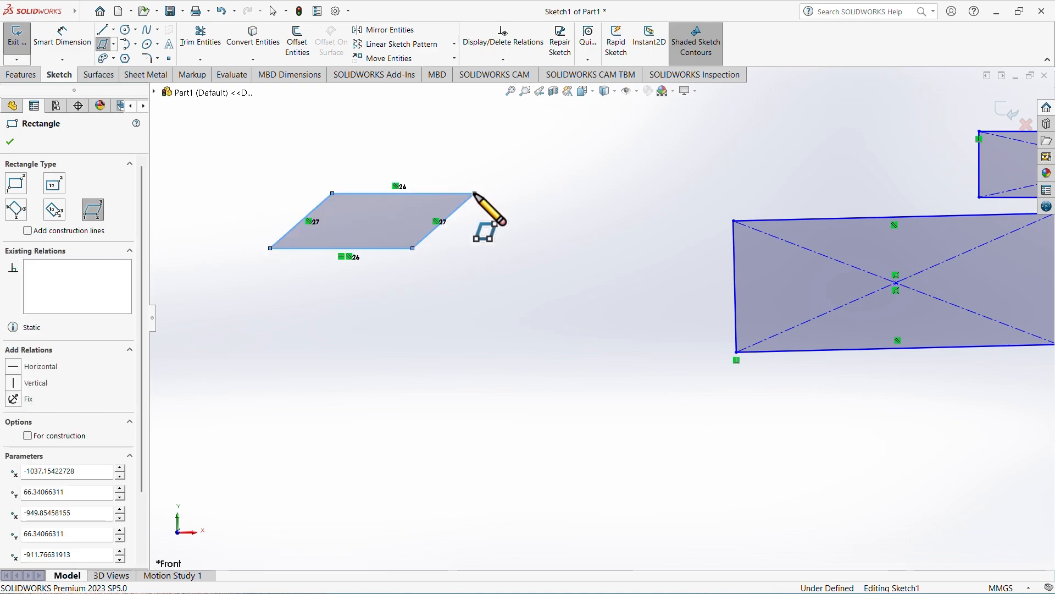
Draw a second parallelogram leaning to the left, with a horizontal base about 72 mm, below and to the right of the first parallelogram.
click(485, 317)
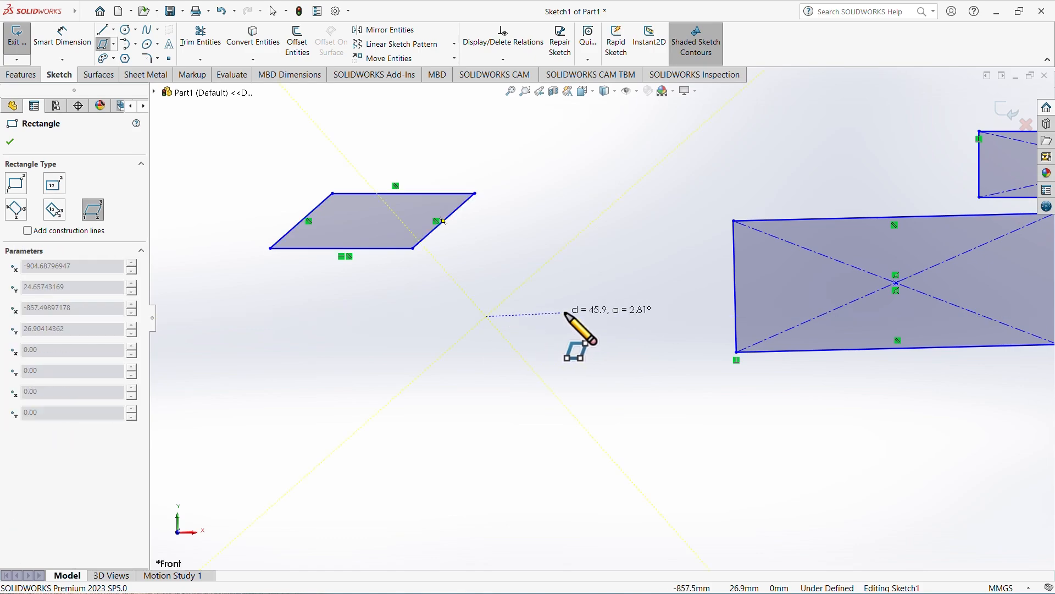
click(604, 317)
click(561, 277)
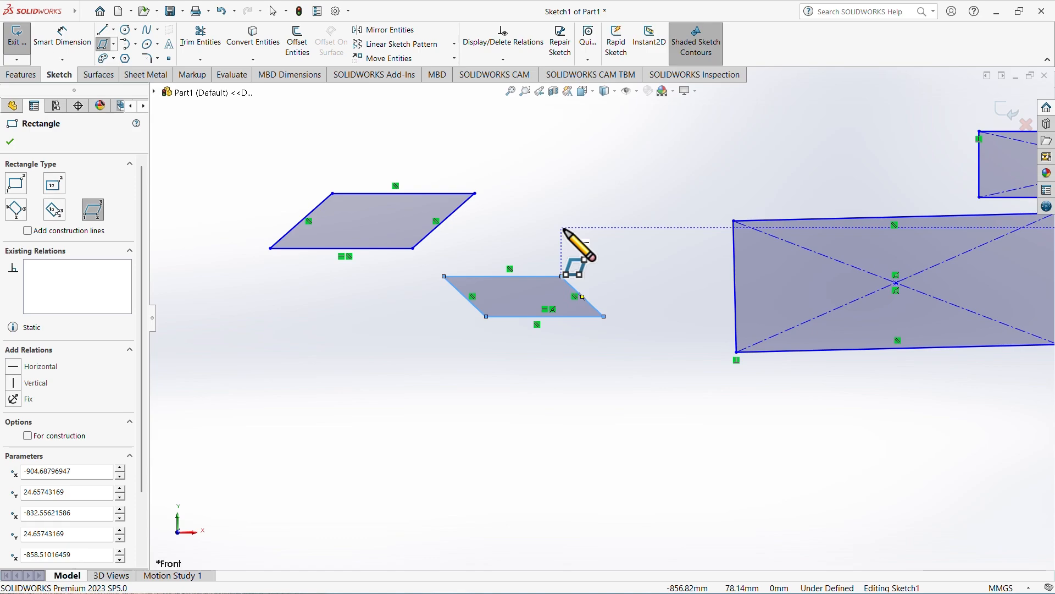
Open the choice of rectangle types.
click(114, 45)
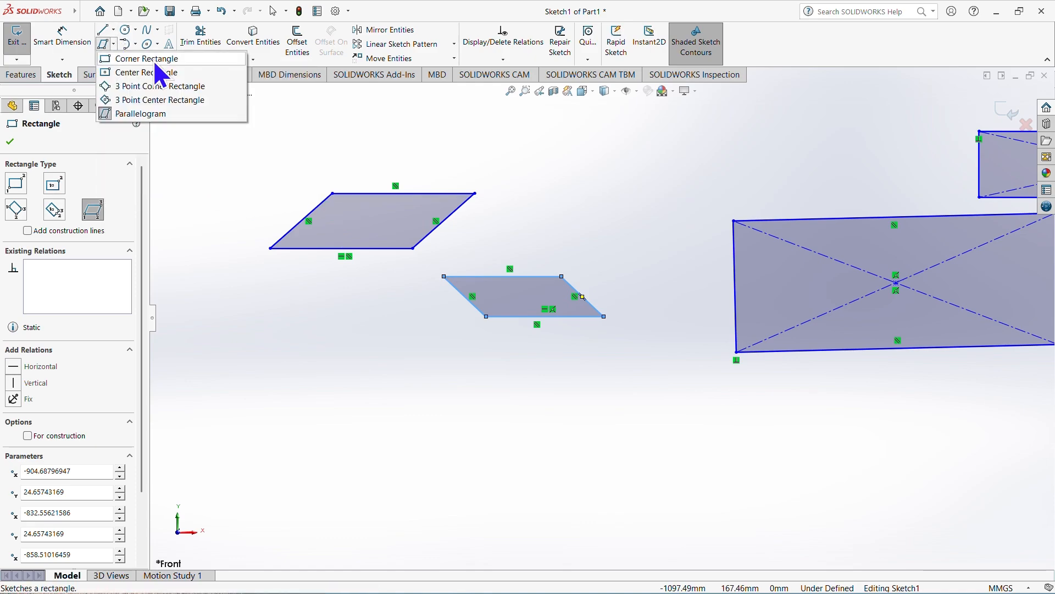